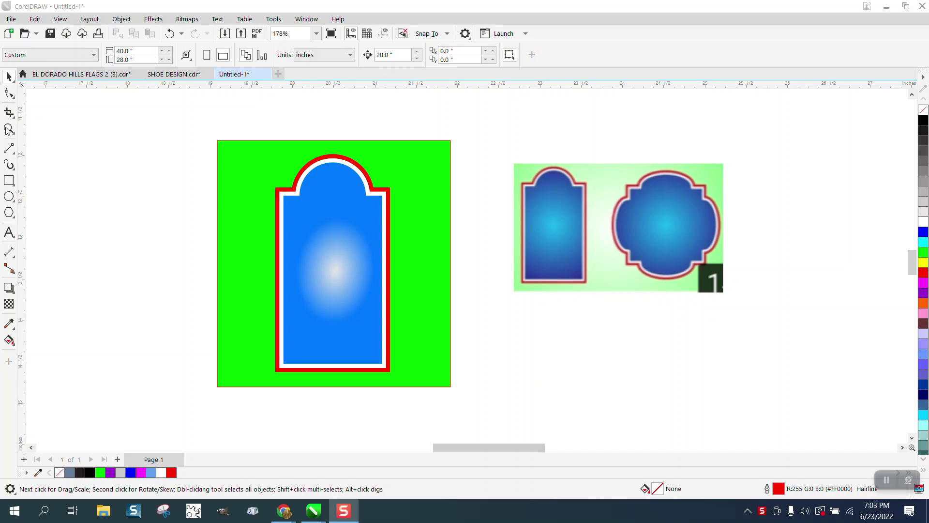
Step: Select the green-backed arch badge group and drag it to the right of the reference image
click(8, 129)
drag(513, 155, 637, 291)
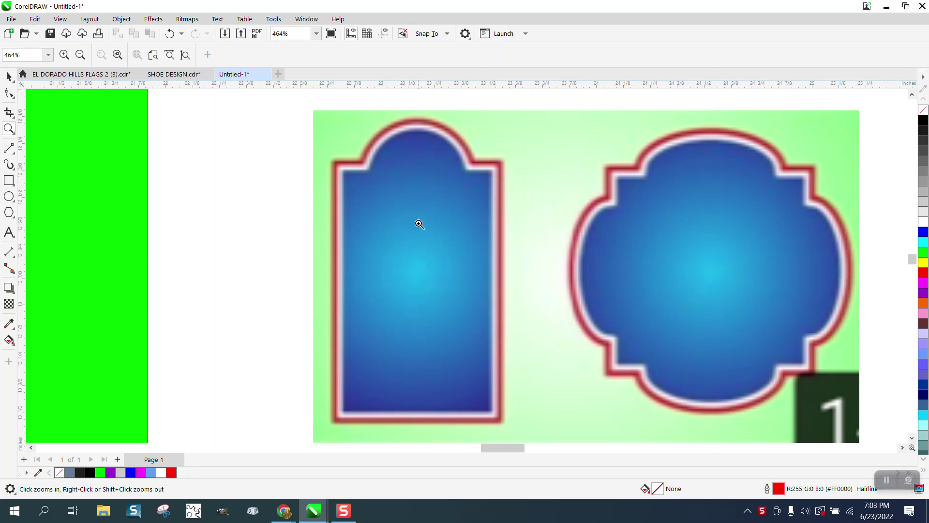
scroll(481, 207, down, 2)
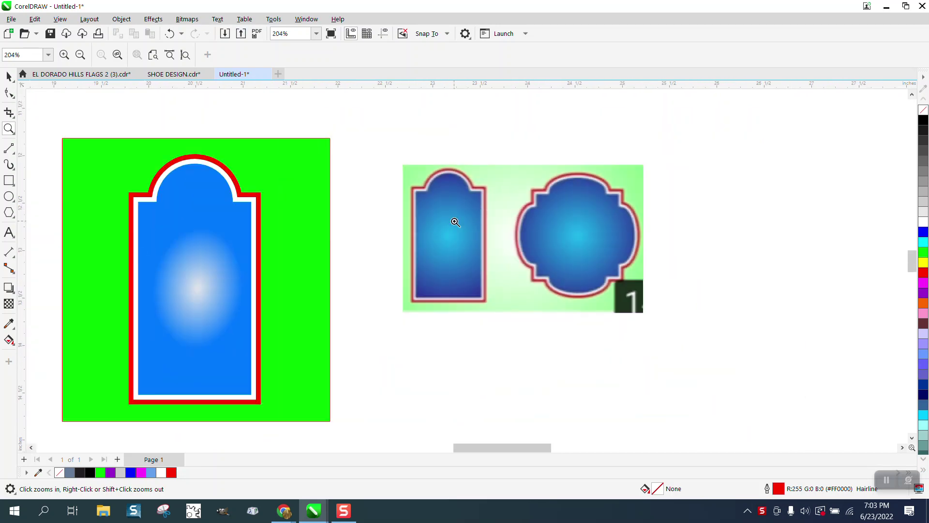
click(9, 76)
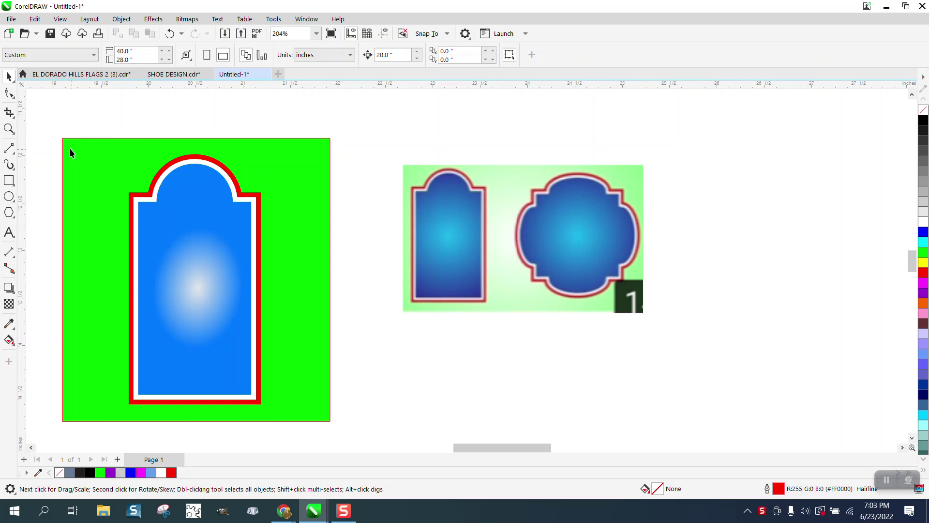
drag(50, 133, 348, 434)
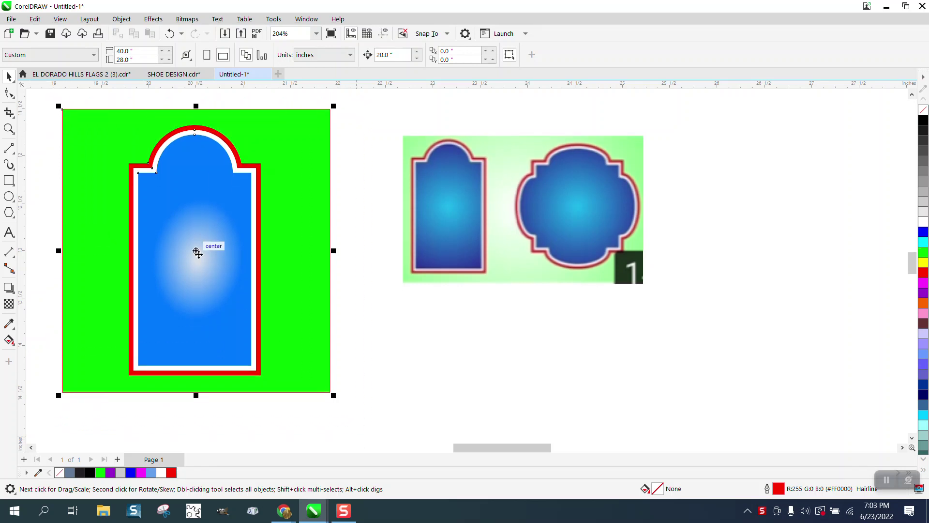
drag(197, 252, 721, 261)
Step: Draw a tall rectangle and a circle centred on its top edge
click(9, 180)
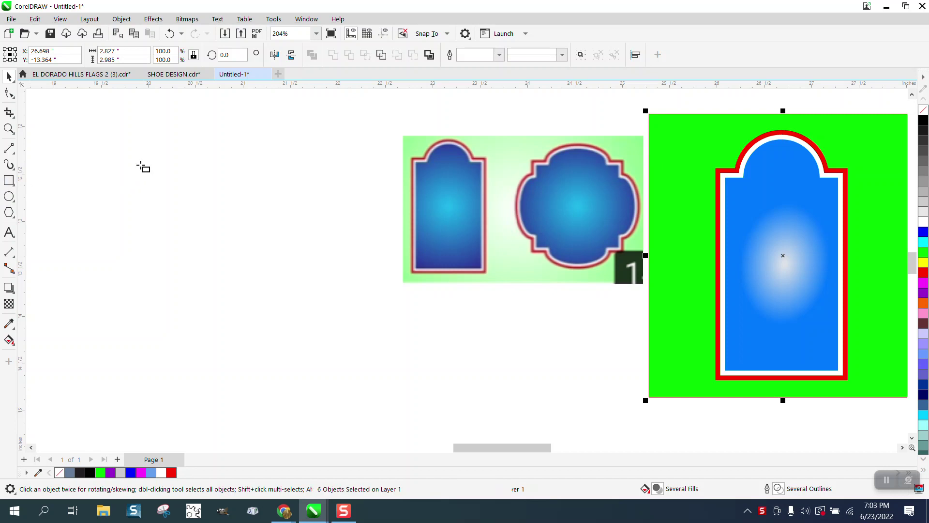
drag(142, 166, 251, 345)
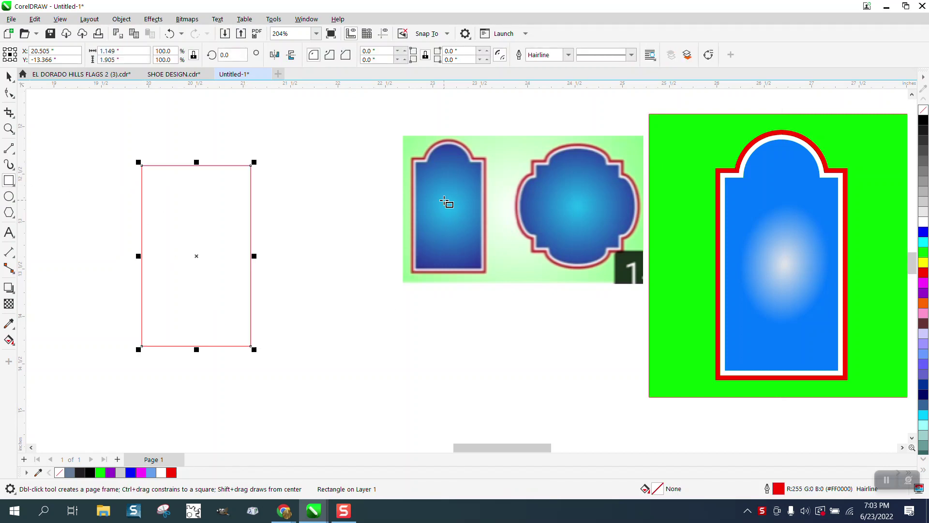
click(8, 196)
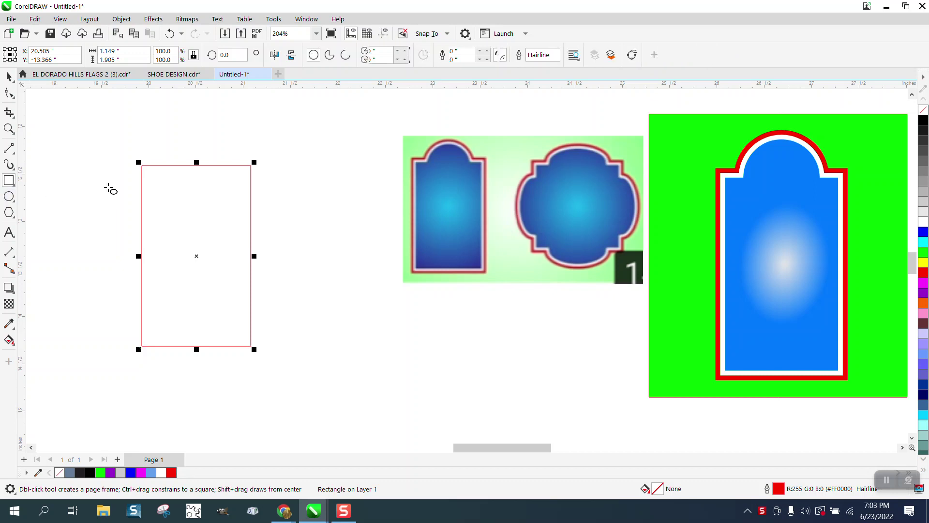
drag(234, 181, 170, 245)
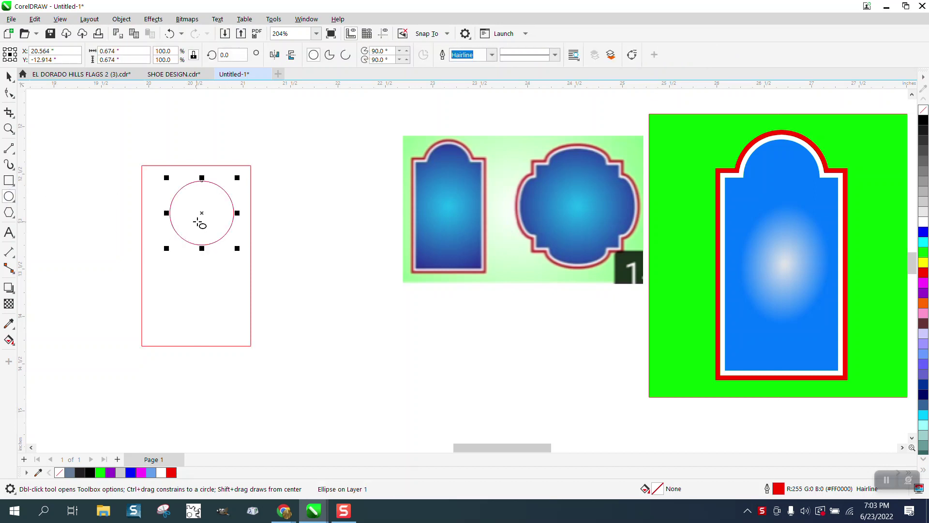
drag(202, 214, 195, 168)
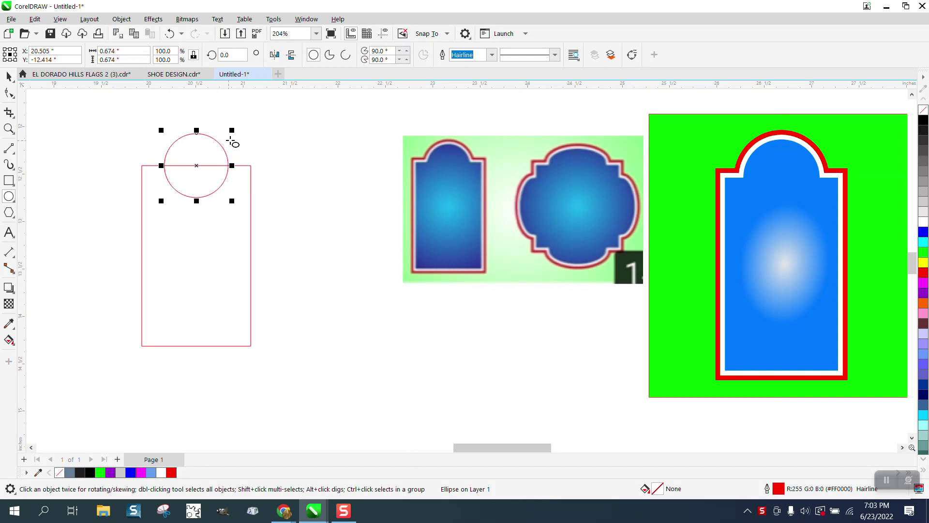
Step: Enlarge the circle slightly and weld it with the rectangle into one arch outline
key(space)
drag(232, 129, 240, 127)
drag(128, 117, 333, 351)
click(325, 55)
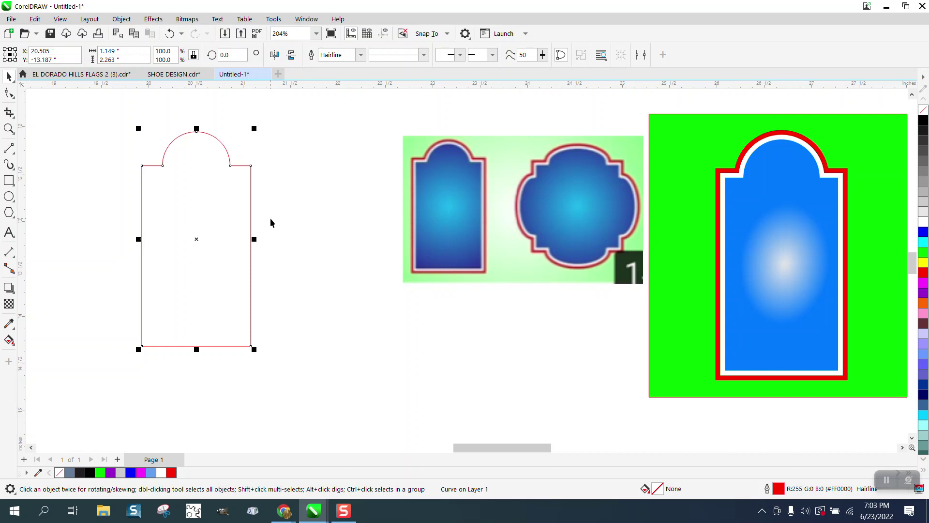
Step: Try an inside contour on the arch, then undo it
click(154, 19)
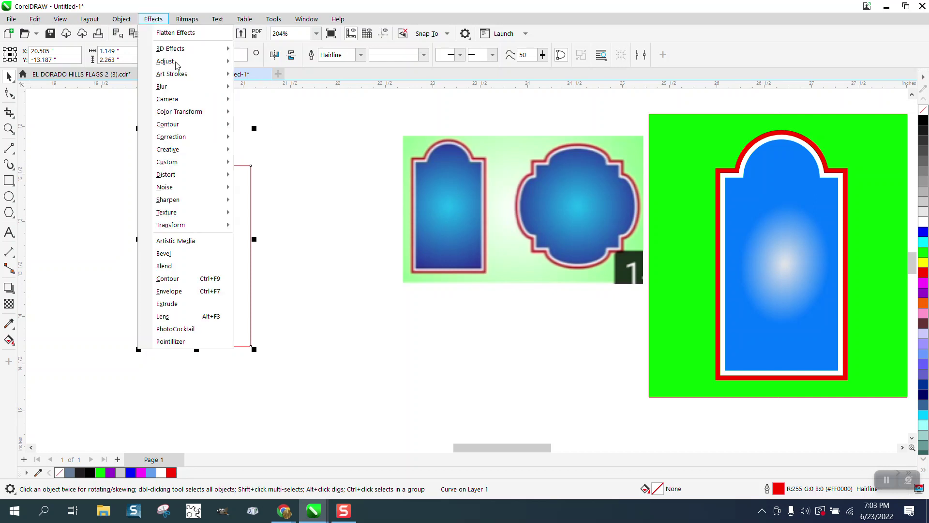
click(168, 279)
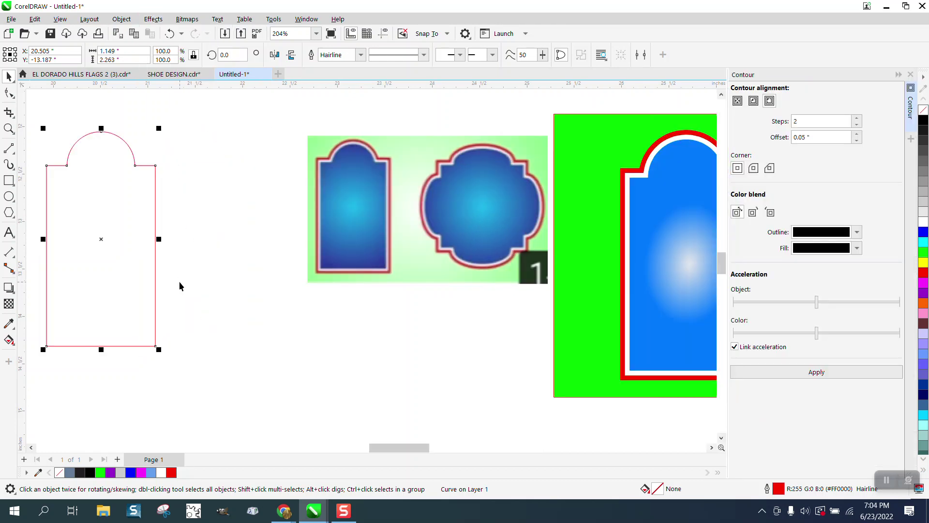
click(754, 100)
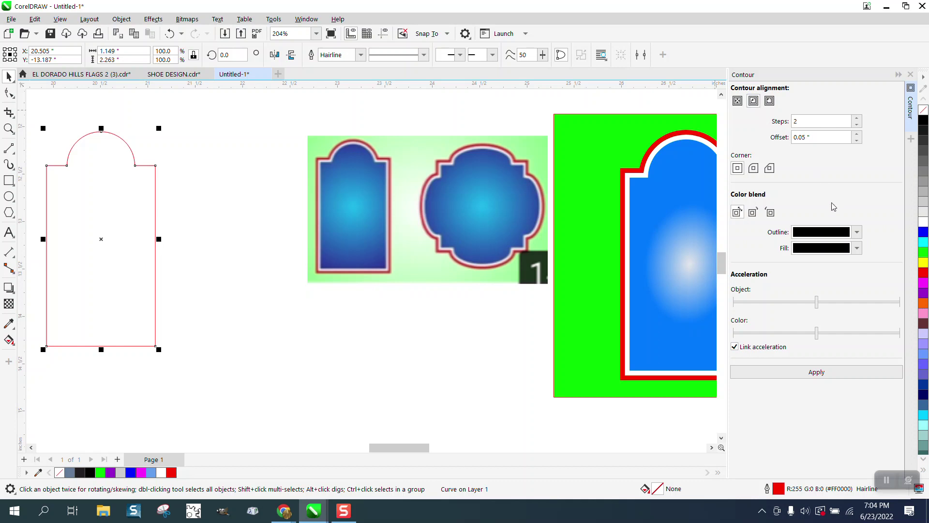
click(817, 371)
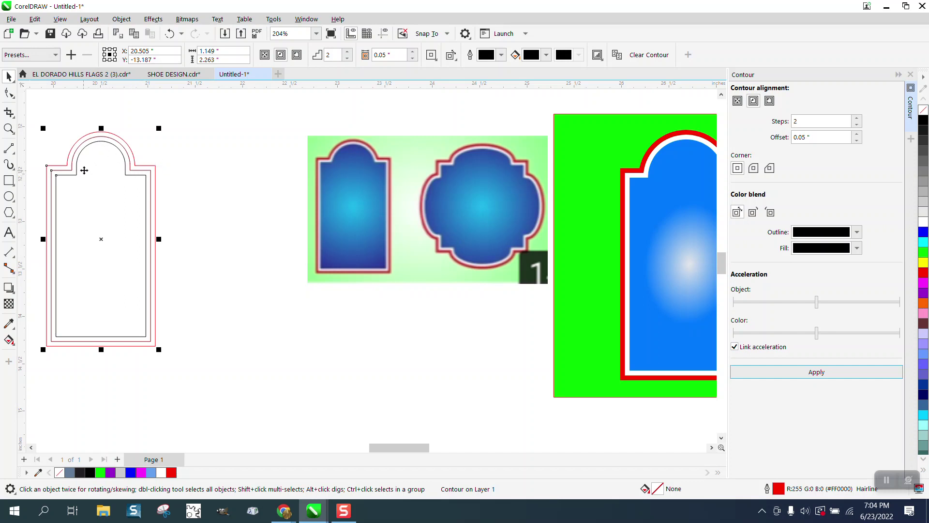
click(170, 34)
Step: Apply a 2-step outside contour at 0.05" offset and nudge the arch right
click(769, 101)
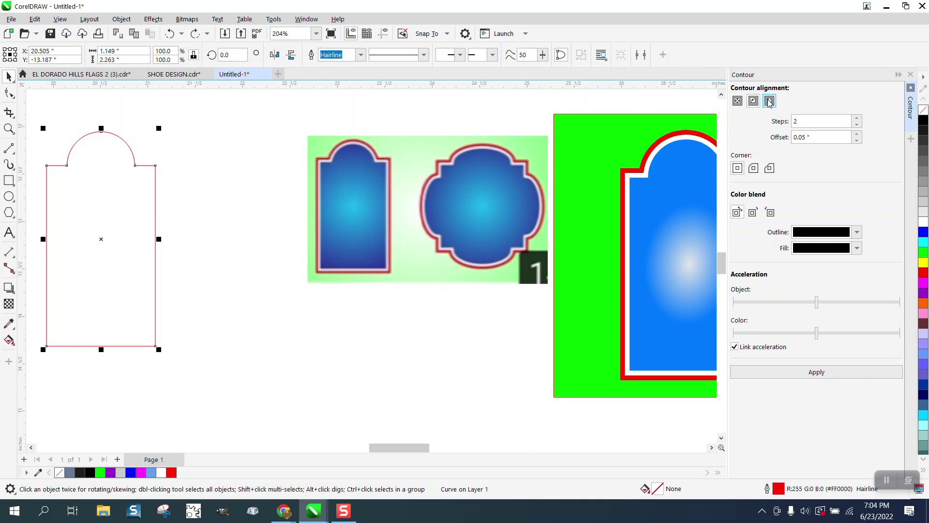
click(817, 371)
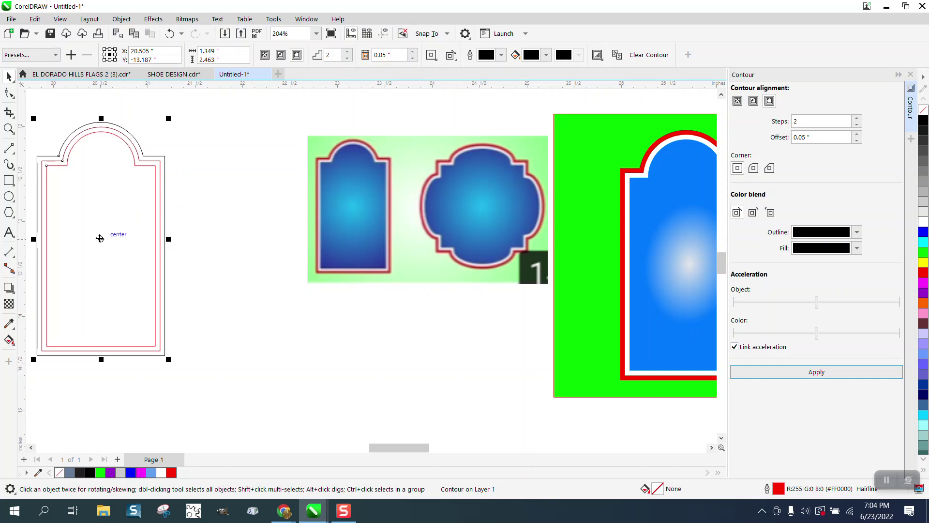
drag(100, 238, 168, 238)
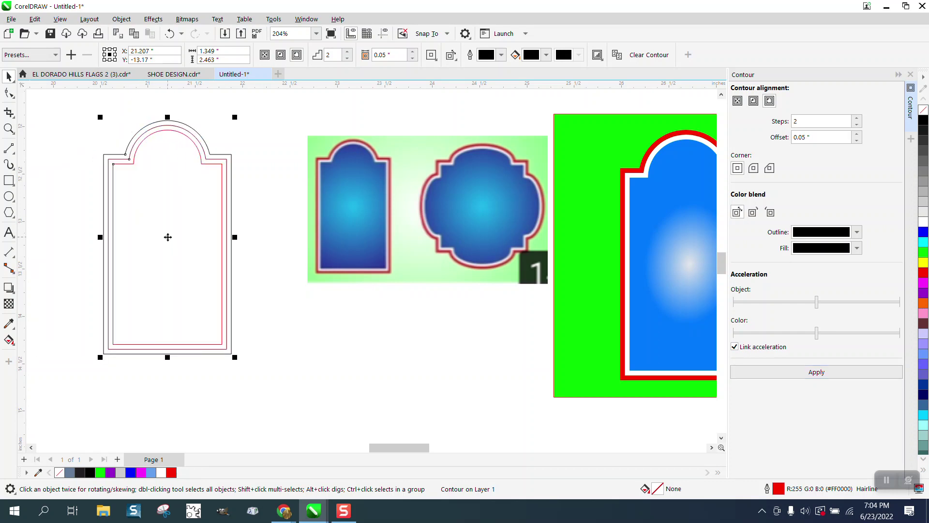
Step: Smart Fill the inner arch region with solid blue (R15 G108 B227)
click(13, 344)
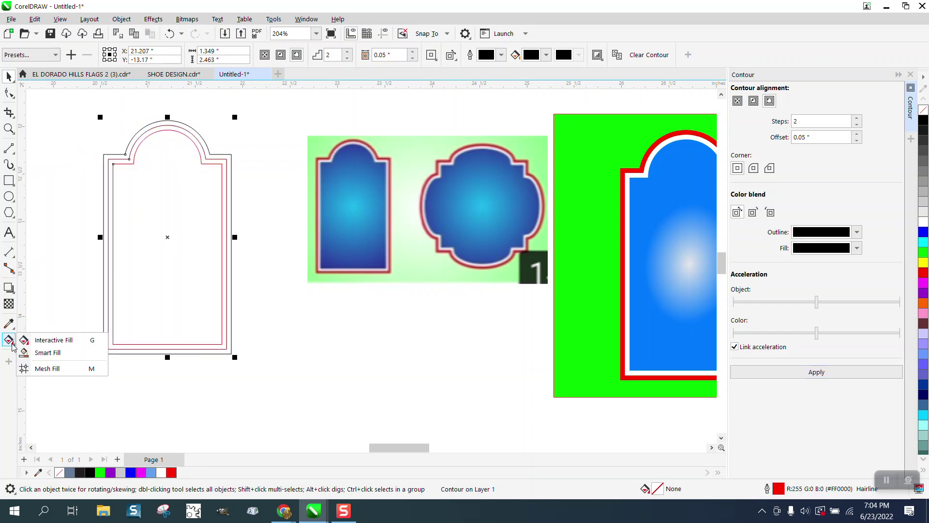
click(46, 353)
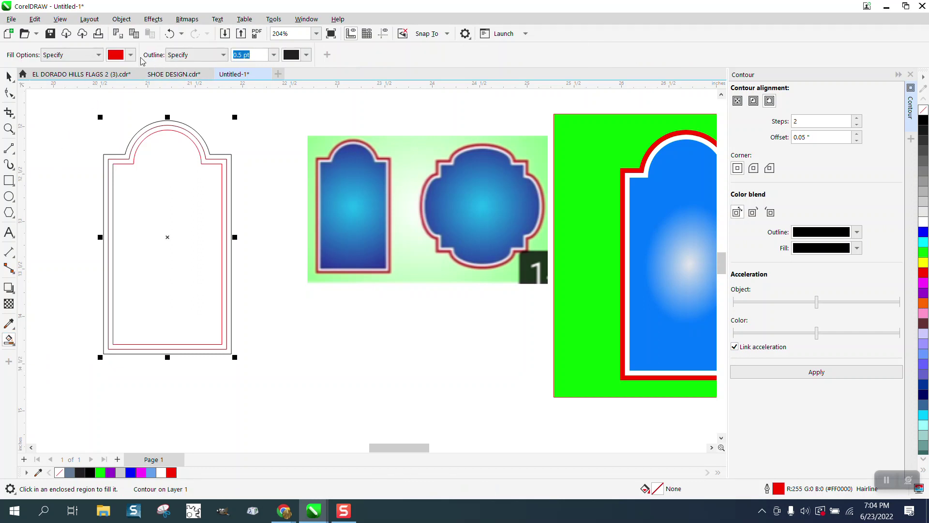
click(130, 55)
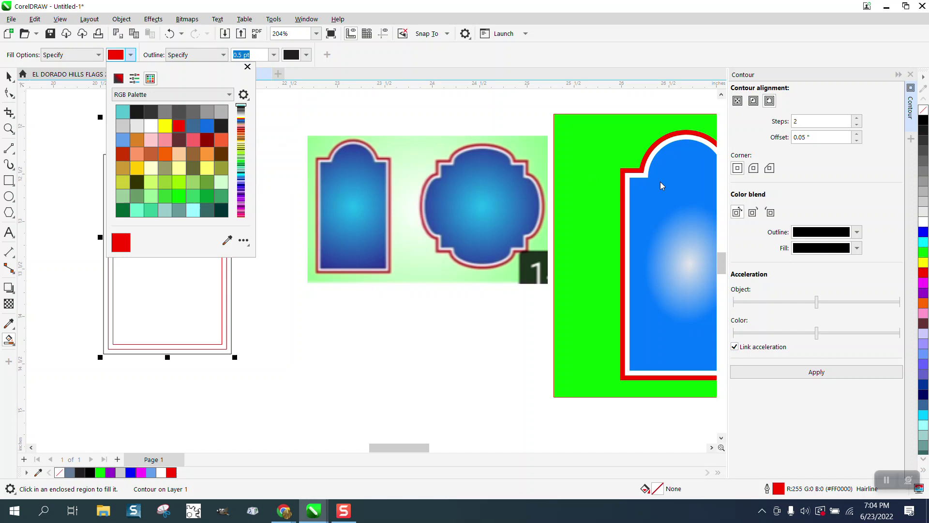
click(207, 126)
click(192, 288)
click(192, 288)
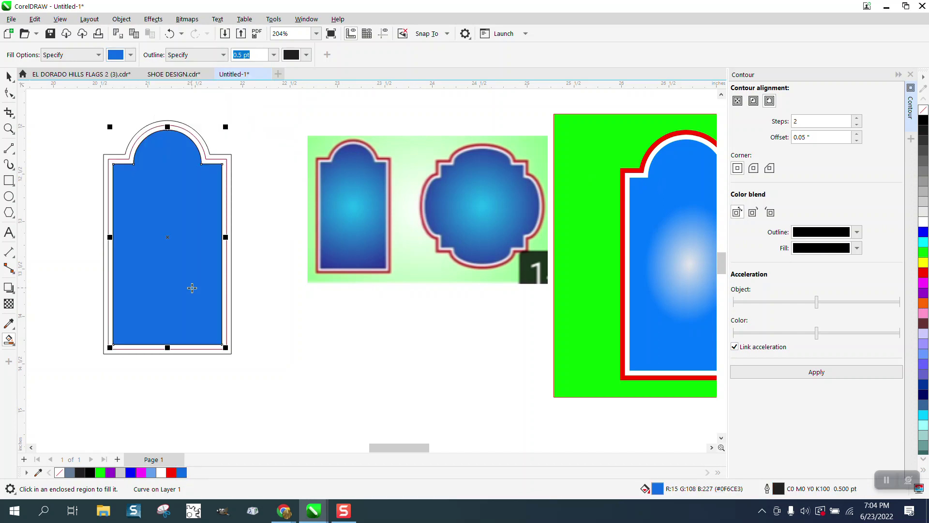
click(14, 345)
click(33, 337)
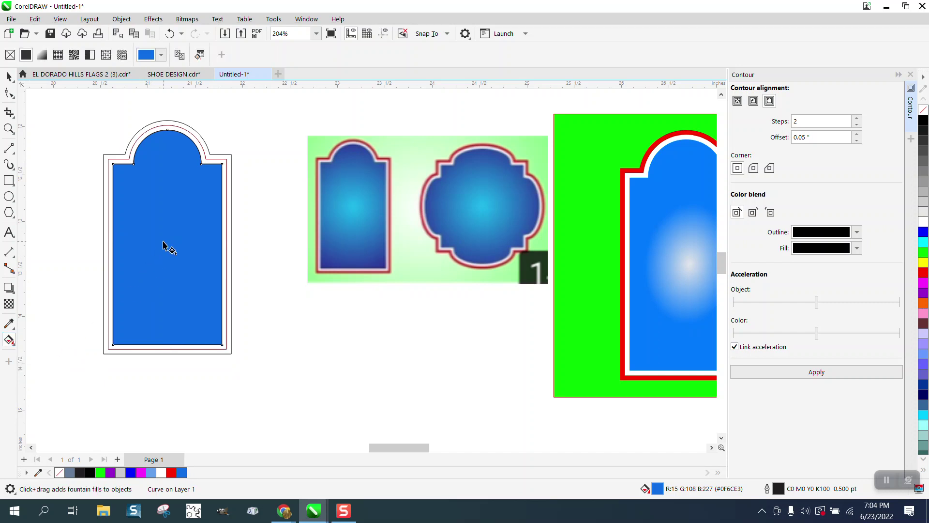
Step: Give the blue arch an elliptical fountain fill with a white centre glow, shortened and narrowed
drag(168, 248, 168, 165)
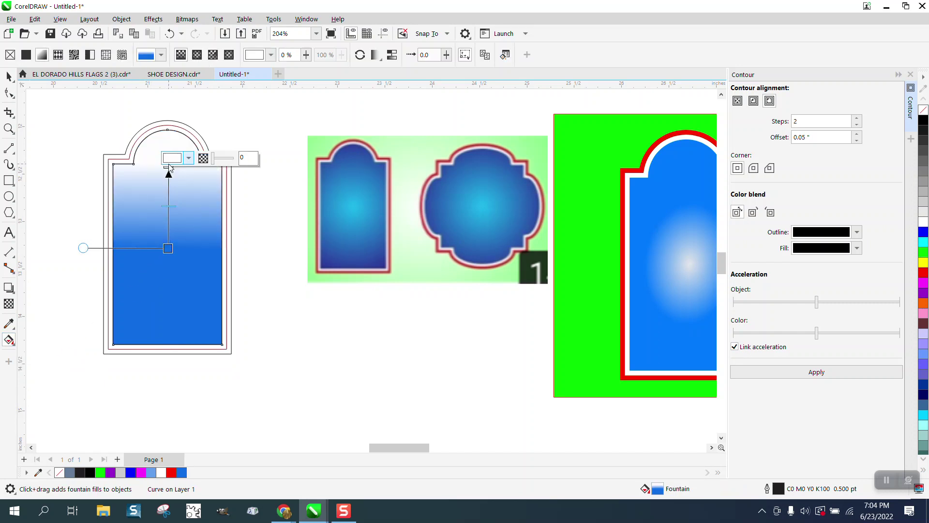
click(197, 56)
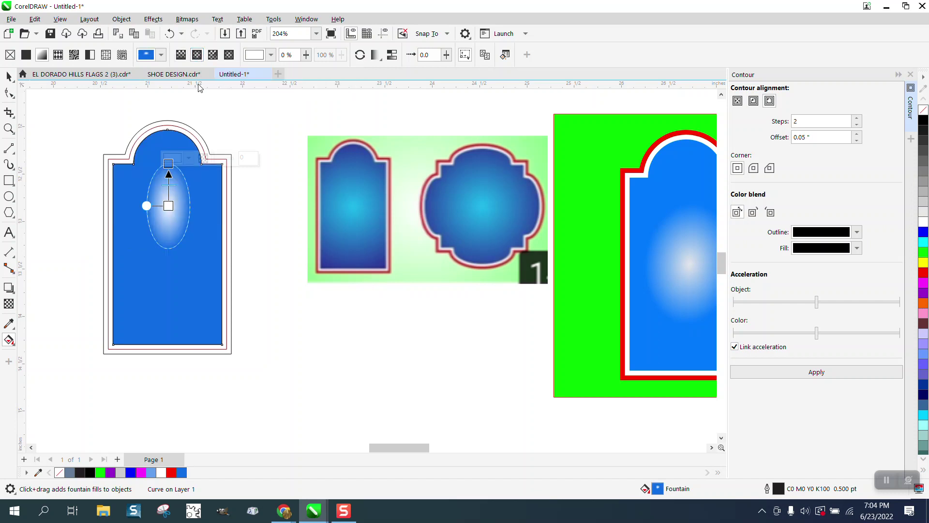
drag(167, 206, 167, 247)
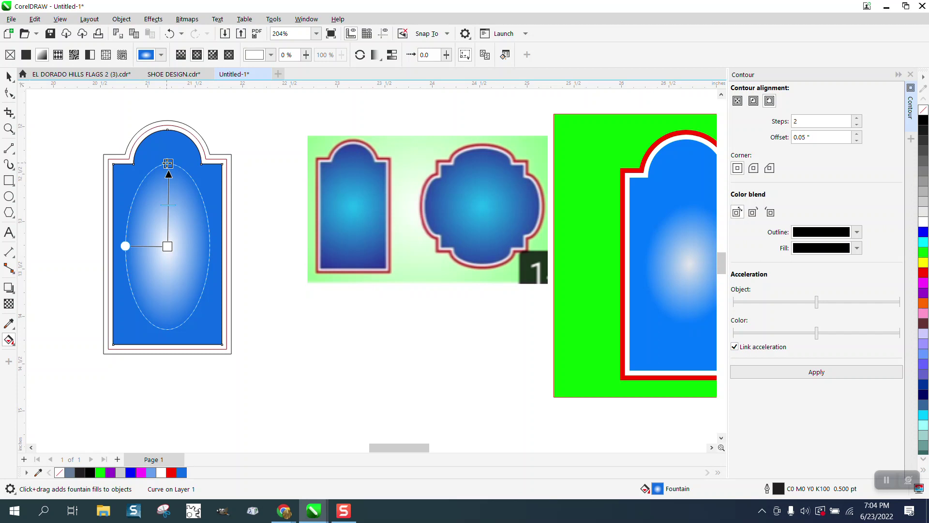
drag(168, 163, 168, 178)
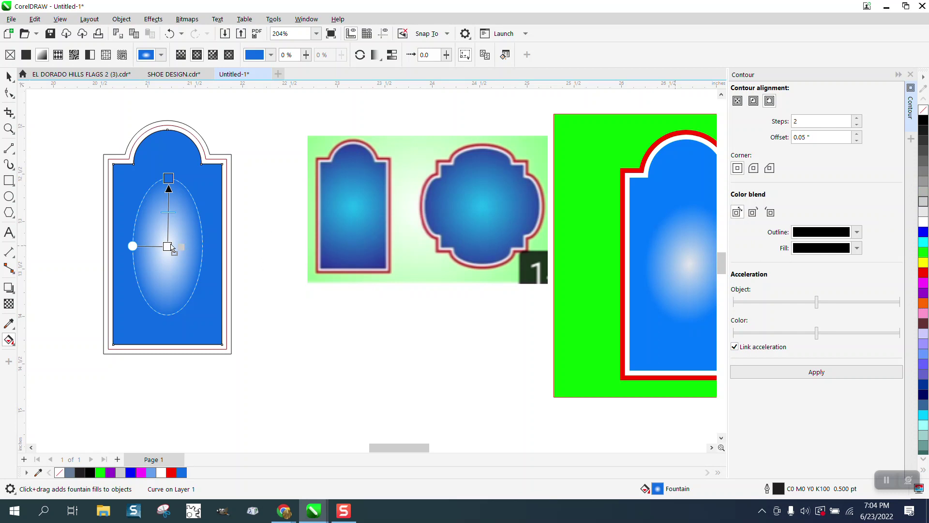
drag(171, 247, 169, 247)
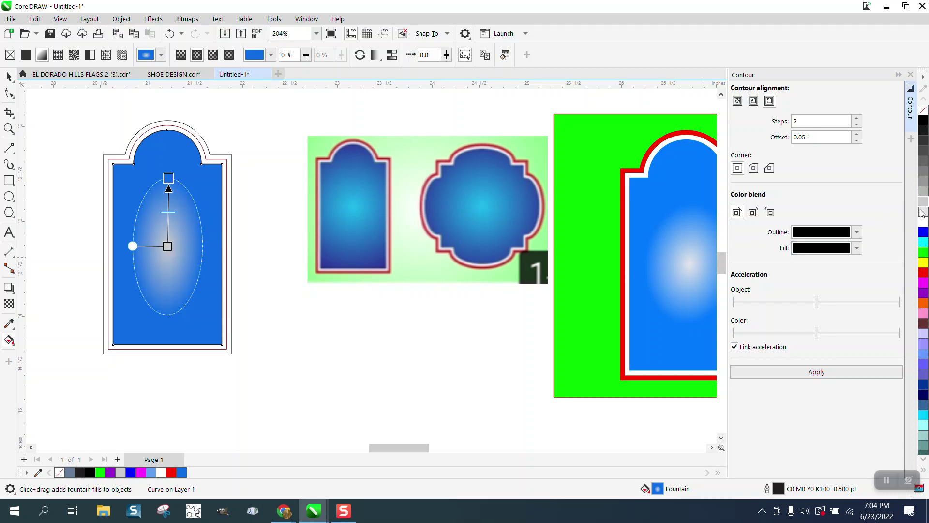
drag(922, 213, 136, 244)
mouse_move(169, 178)
mouse_down()
mouse_move(173, 160)
mouse_move(167, 183)
mouse_up()
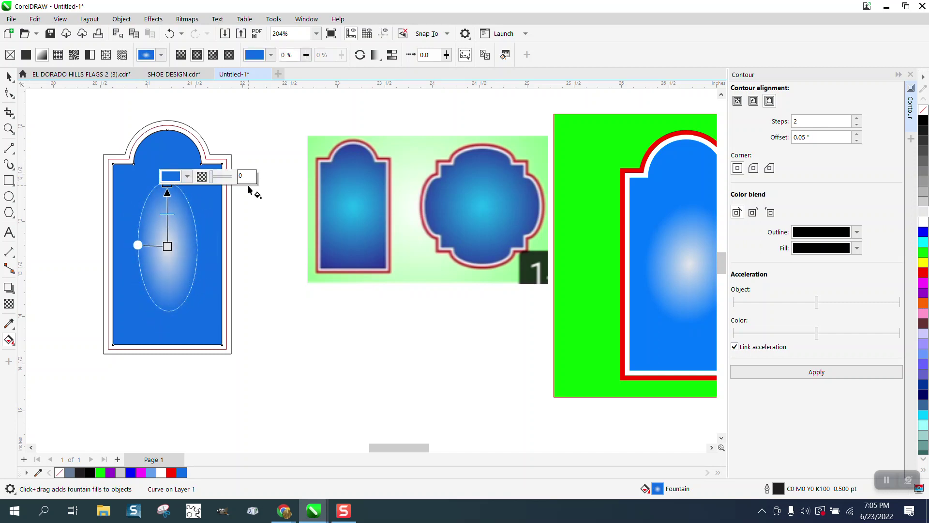
drag(256, 185, 260, 186)
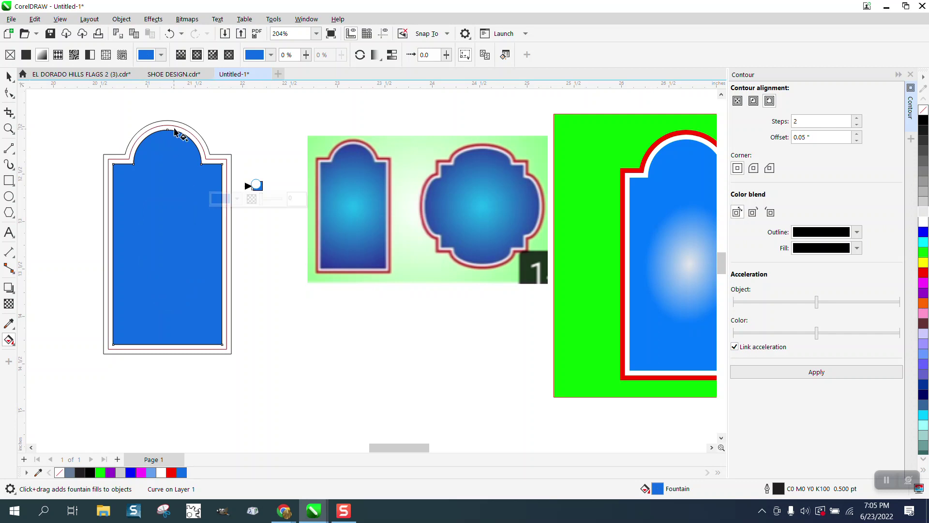
click(169, 39)
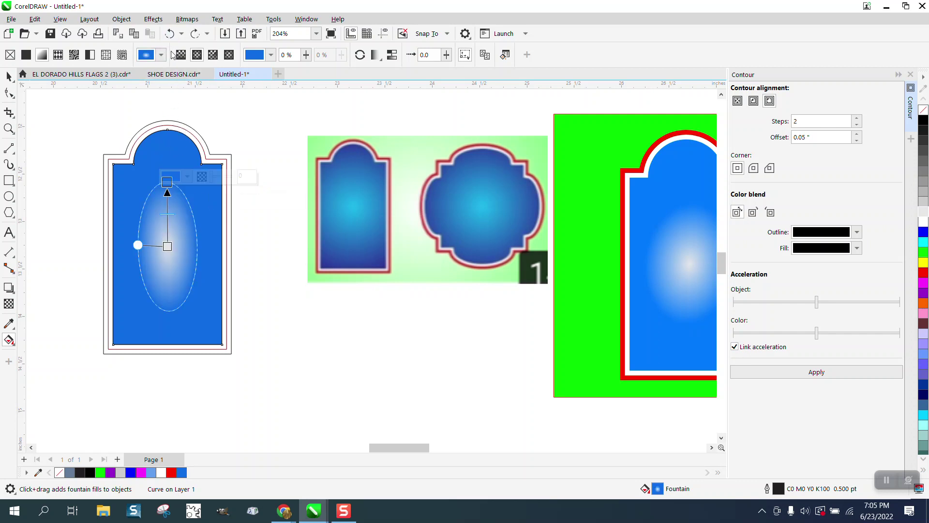
click(9, 76)
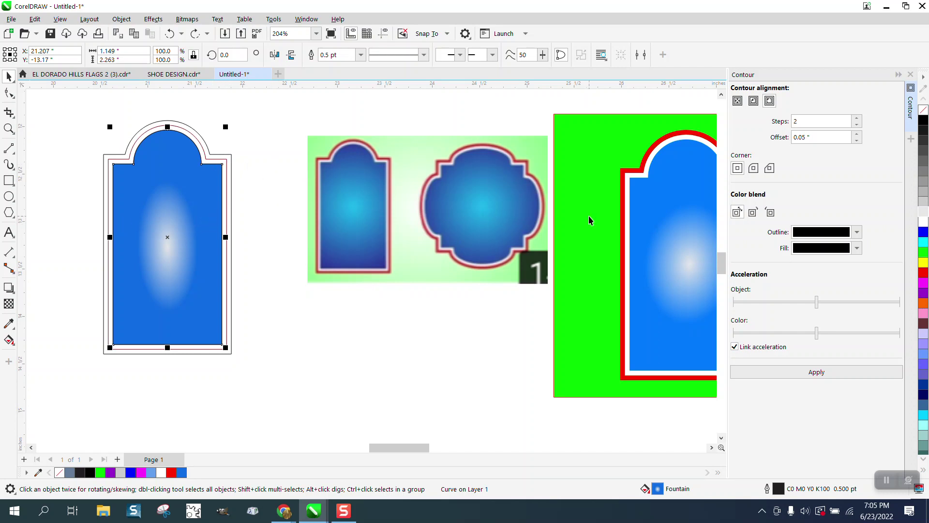
Step: Move the green backdrop behind the badge and Smart Fill the inner contour ring white
drag(588, 217, 57, 213)
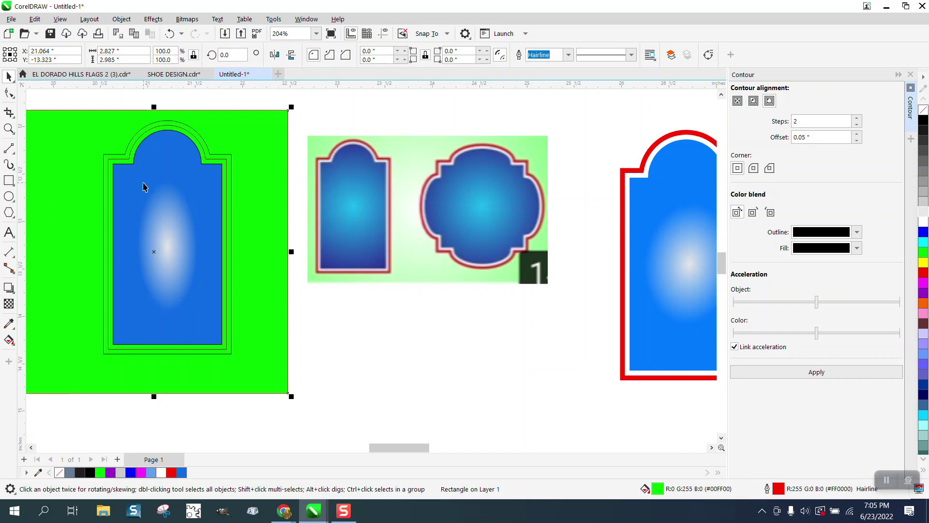
click(10, 341)
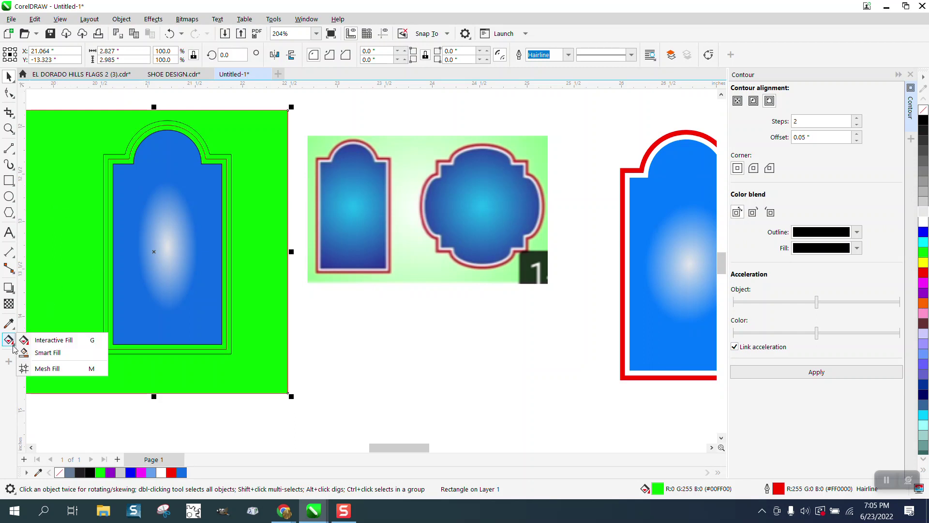
click(35, 354)
click(131, 55)
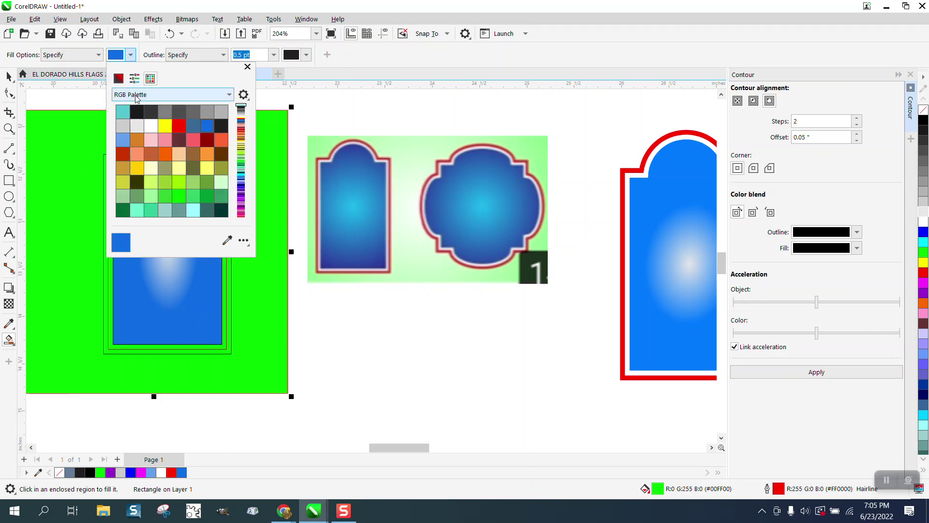
click(151, 125)
click(225, 263)
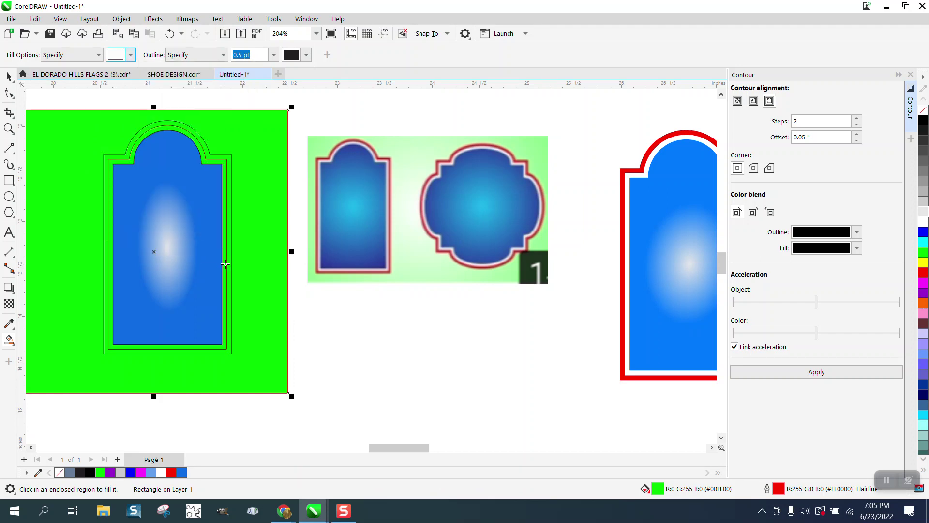
click(225, 264)
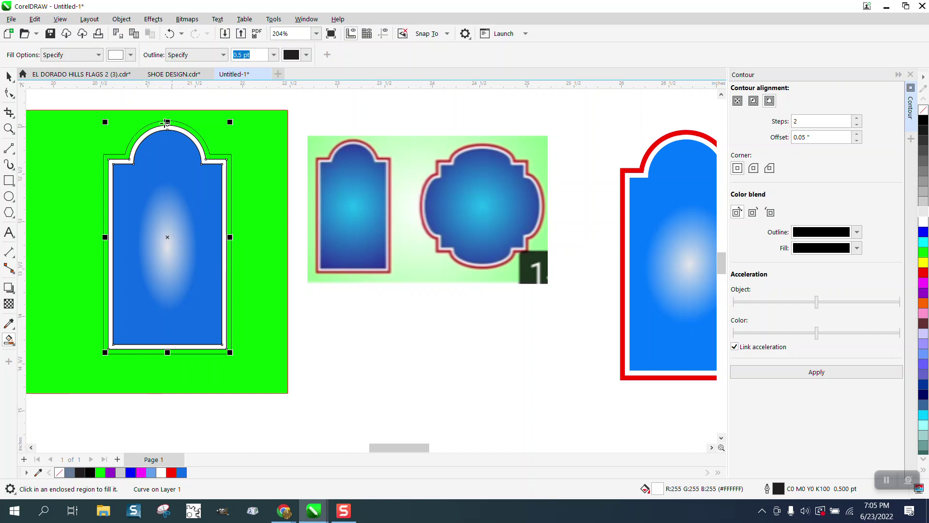
Step: Fill the outer contour ring red and select all the badge parts
click(131, 55)
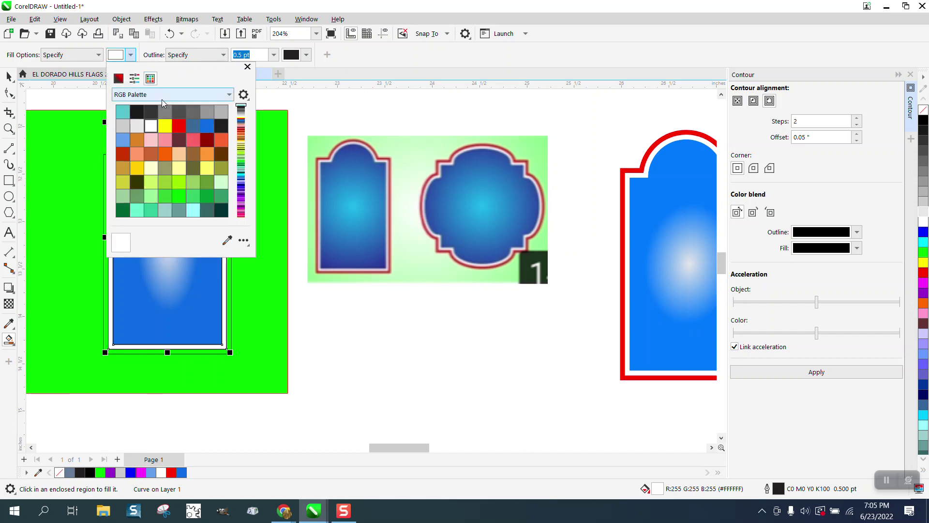
click(179, 126)
click(228, 270)
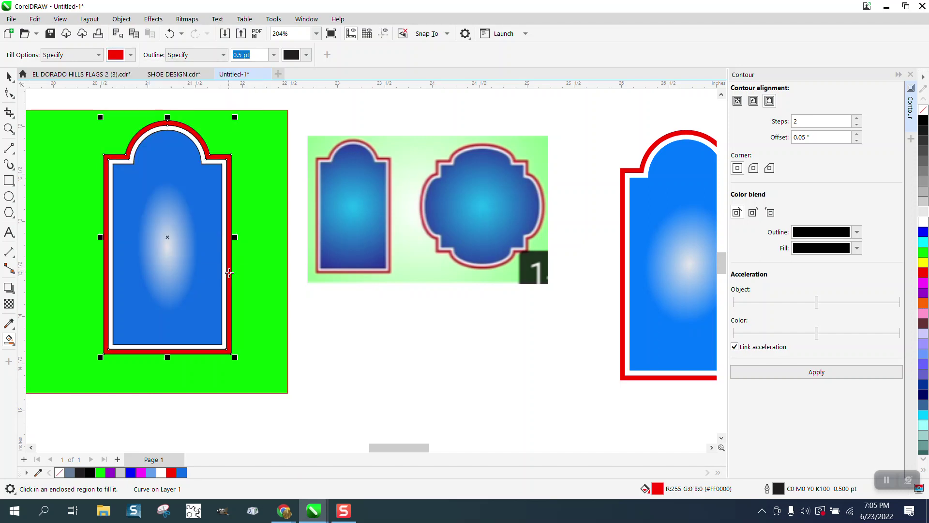
click(8, 76)
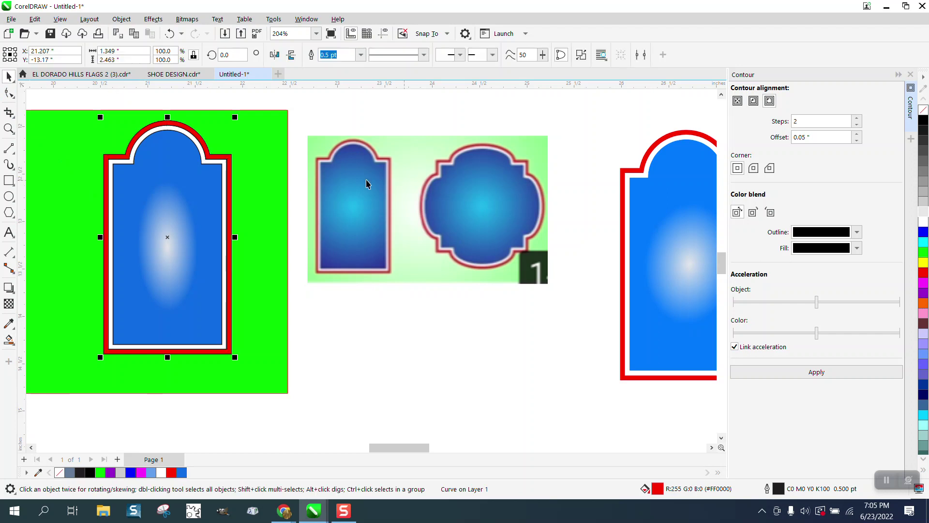
drag(71, 106, 259, 376)
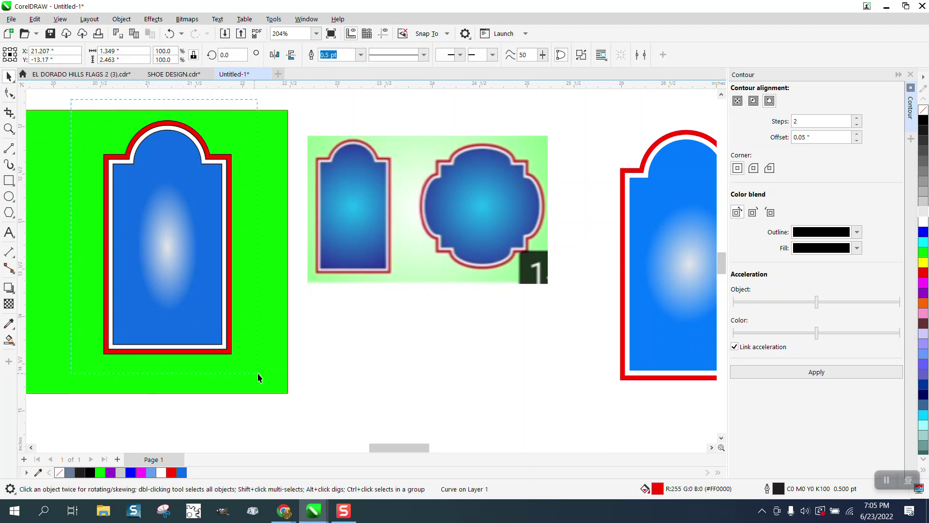
Step: Remove the badge's black outlines and shrink the badge to about two-thirds size
right_click(922, 114)
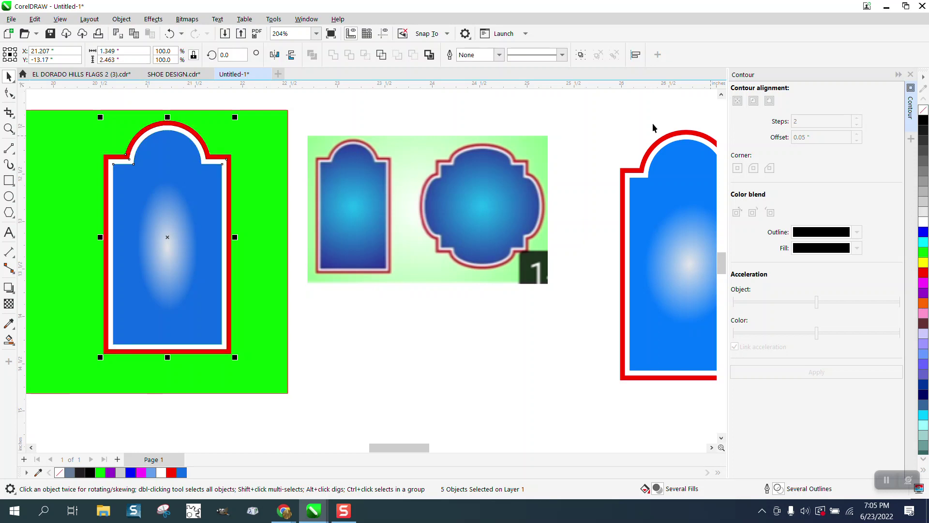
click(351, 121)
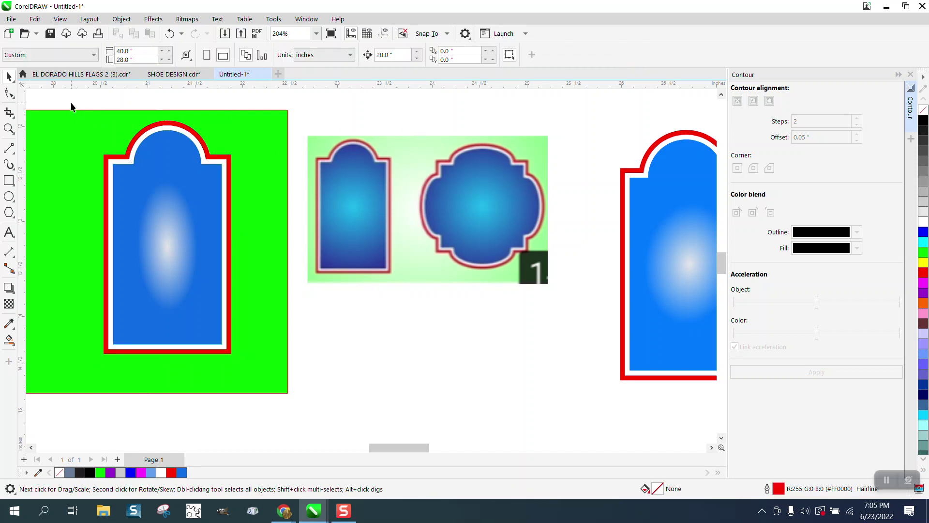
drag(71, 105, 290, 412)
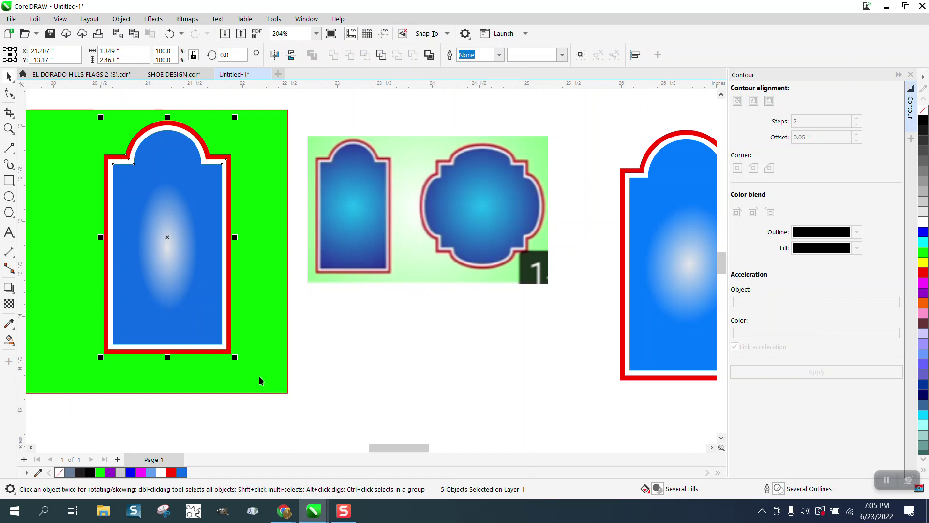
drag(235, 357, 196, 308)
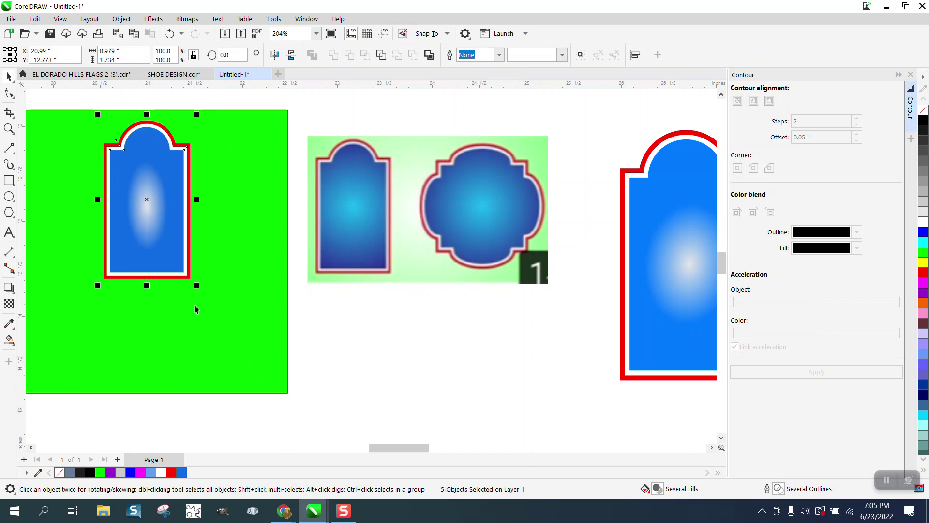
Step: Move the badge and green backdrop right beside the reference and zoom in on them
drag(152, 206, 244, 215)
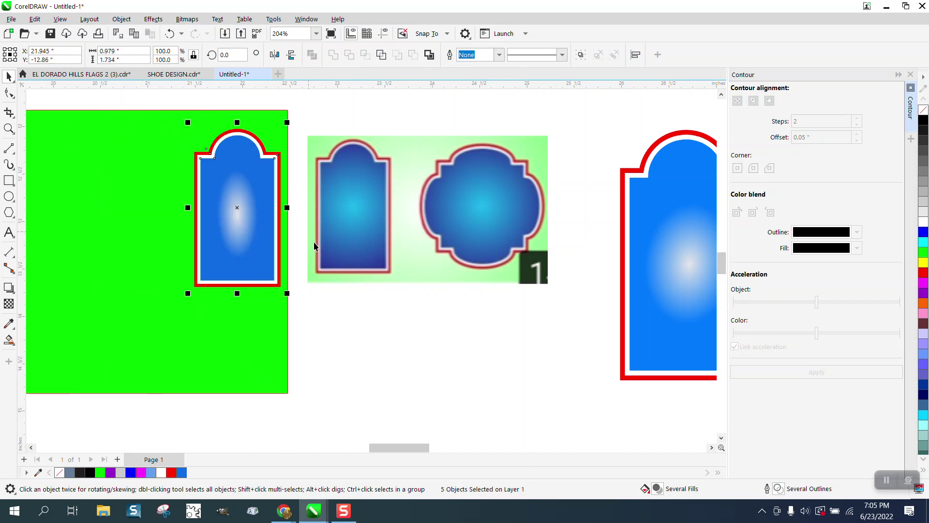
drag(292, 326, 401, 327)
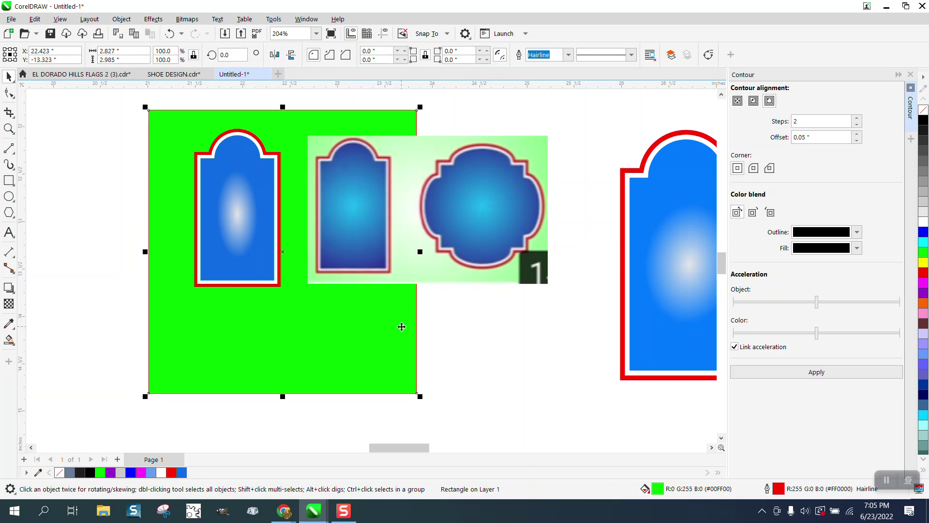
click(8, 129)
drag(183, 114, 517, 328)
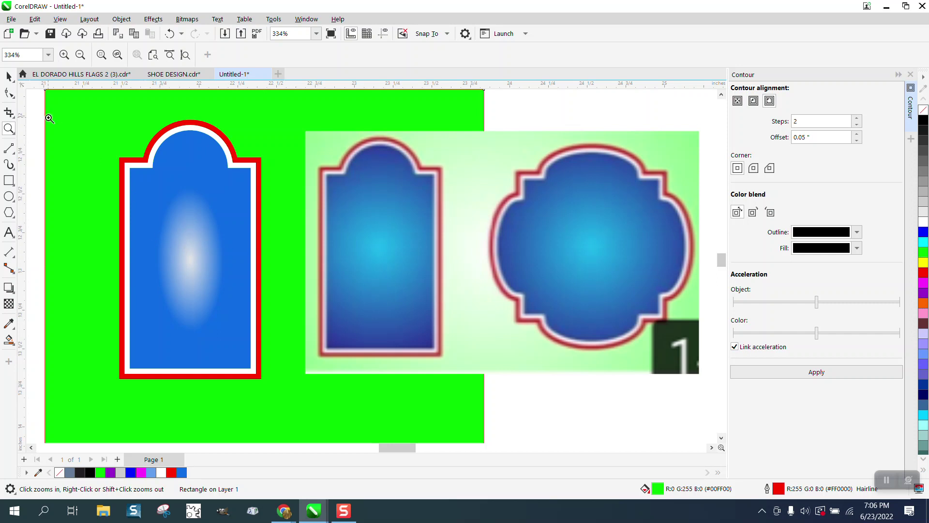
Step: Set the glowing inner shape's transparency to 28
key(space)
click(207, 249)
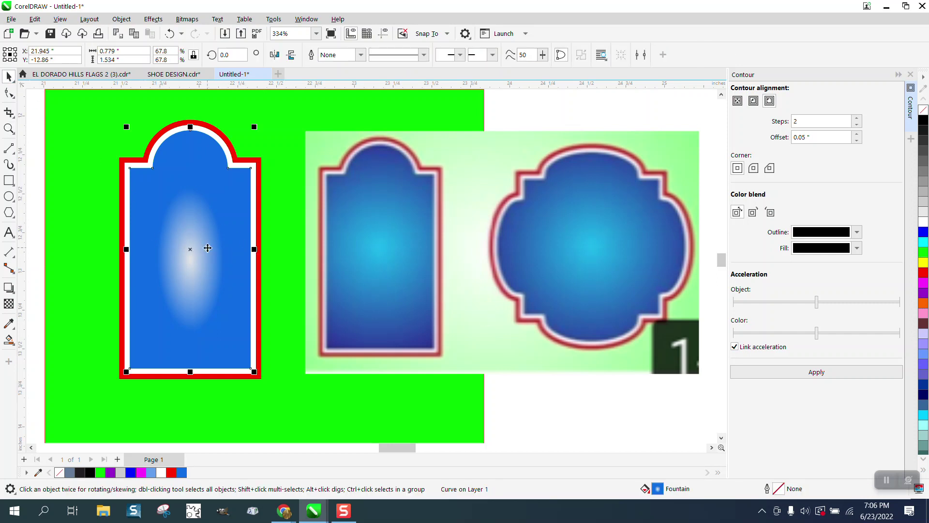
click(9, 303)
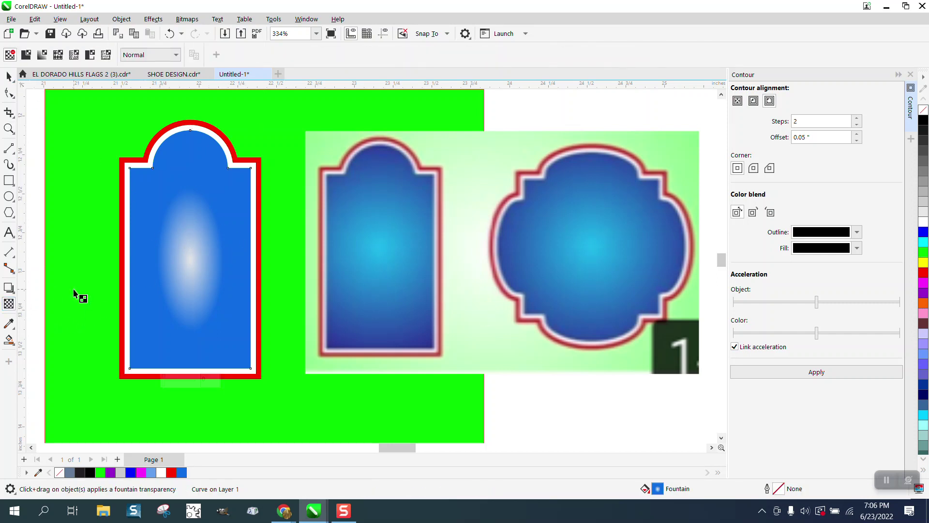
click(165, 382)
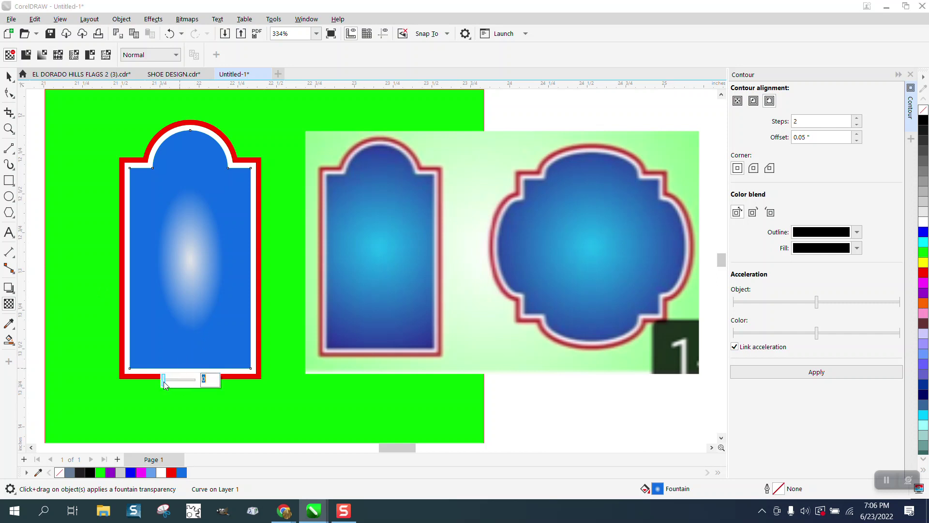
drag(171, 382, 165, 381)
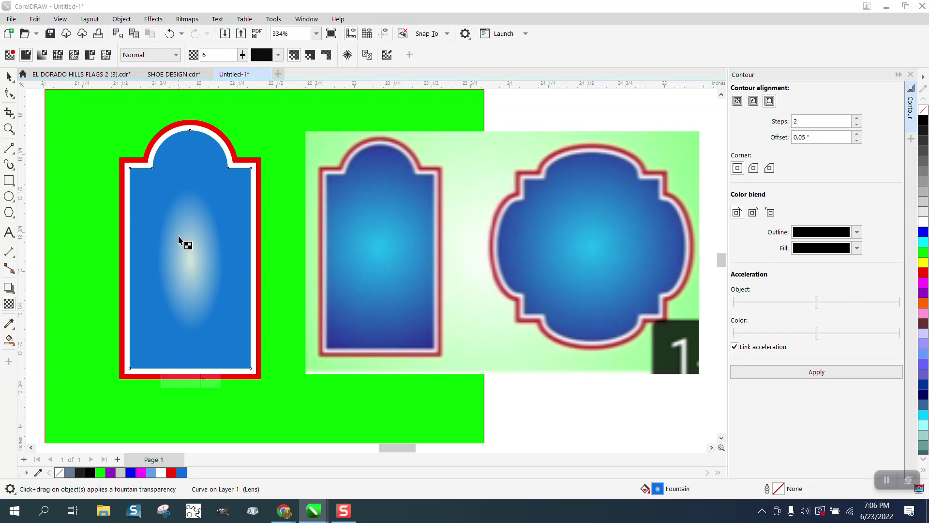
Step: Widen the elliptical white glow and stretch it taller across the blue panel
click(9, 342)
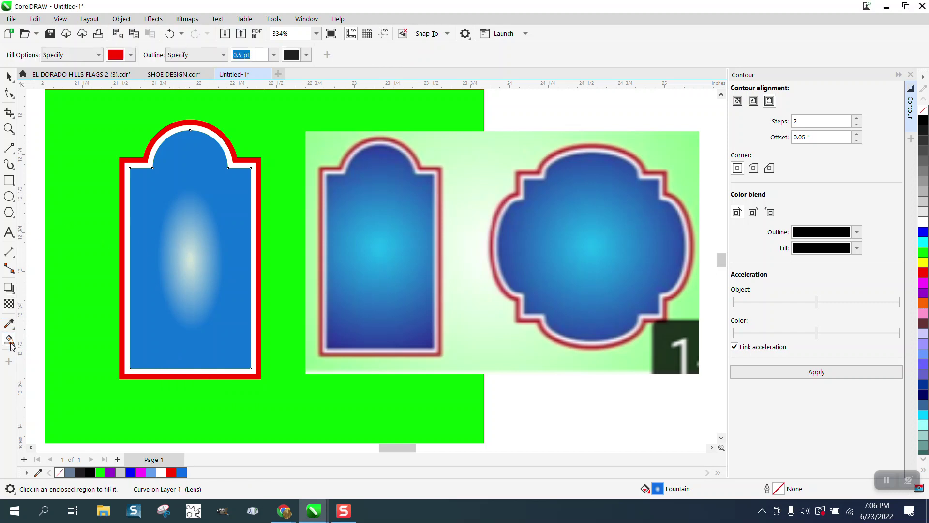
click(15, 349)
click(39, 334)
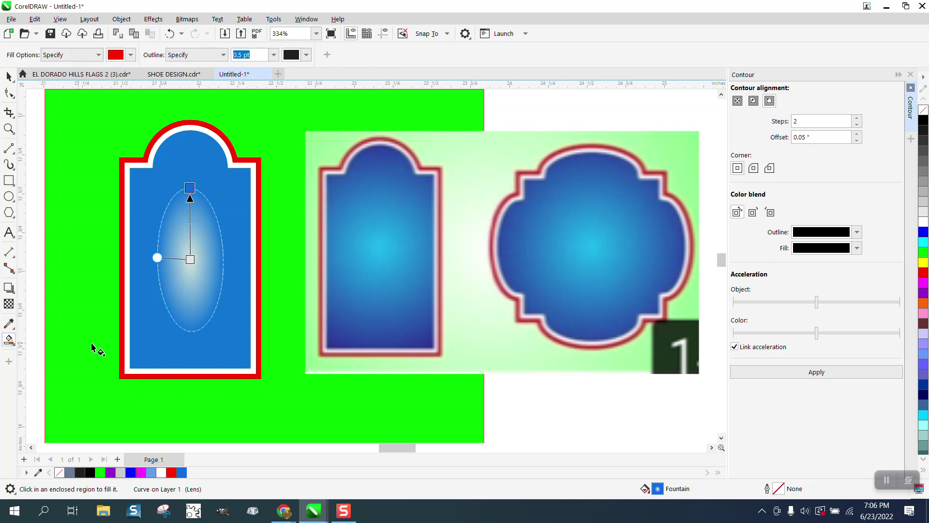
drag(157, 257, 148, 261)
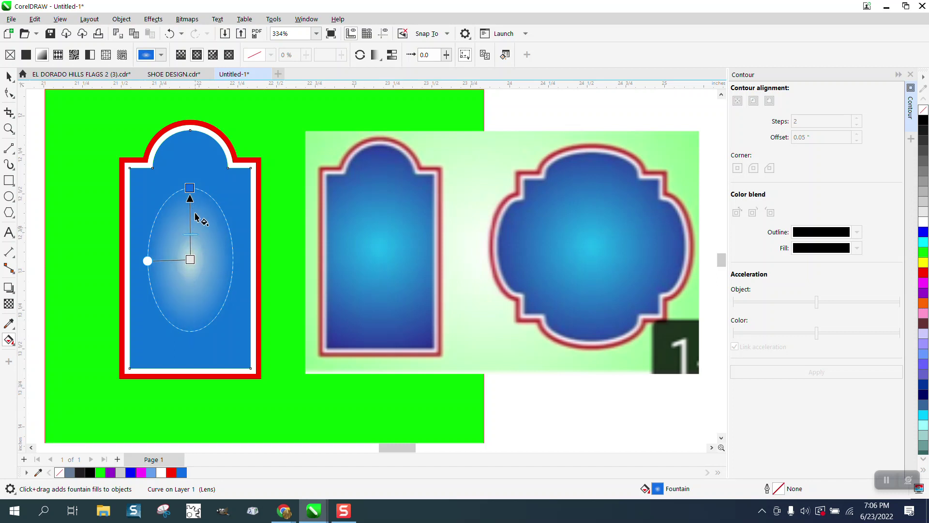
drag(190, 188, 192, 171)
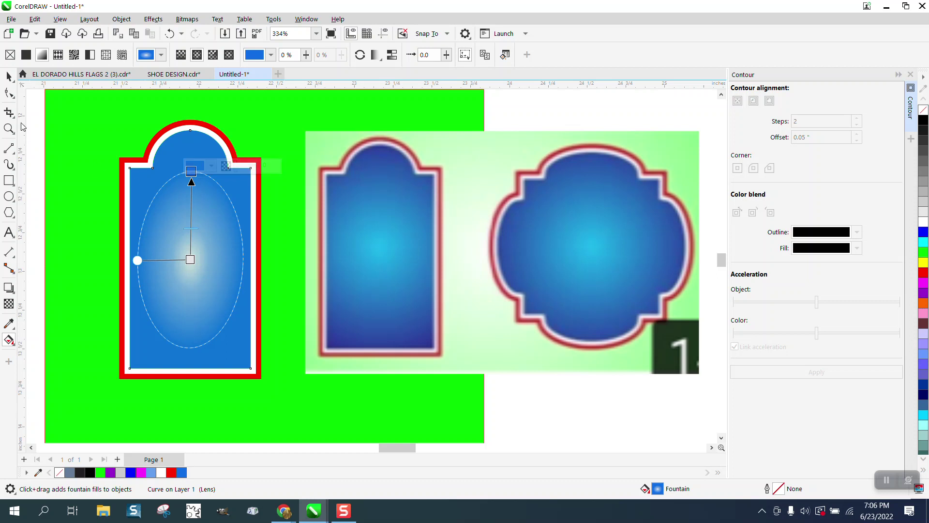
click(8, 76)
click(78, 123)
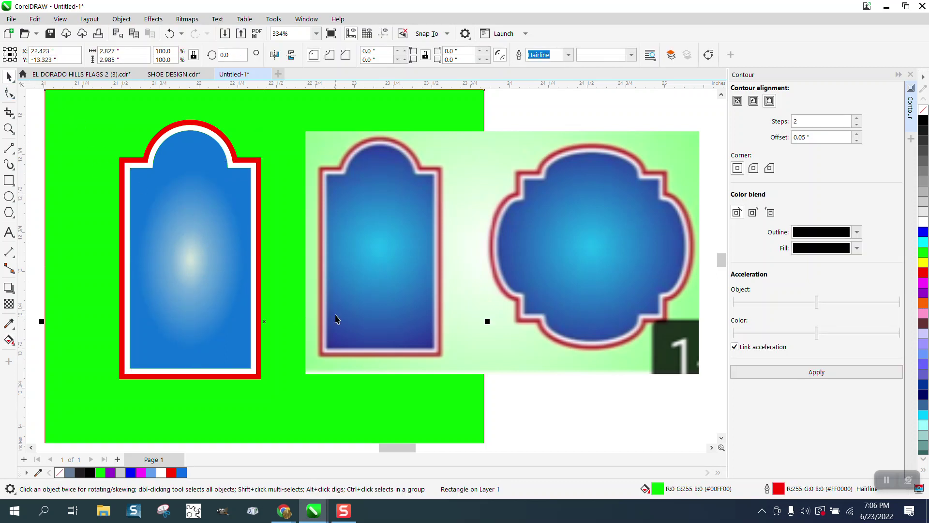